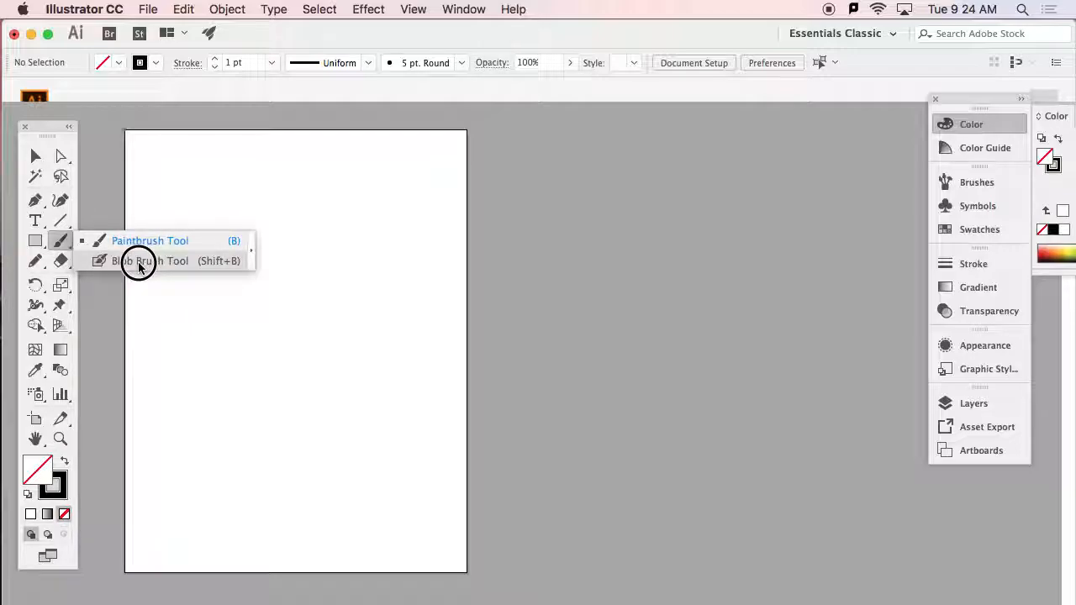
- Set up the Paintbrush tool with a yellow stroke and the 15 pt. Round brush
left_click_drag(166, 267, 160, 242)
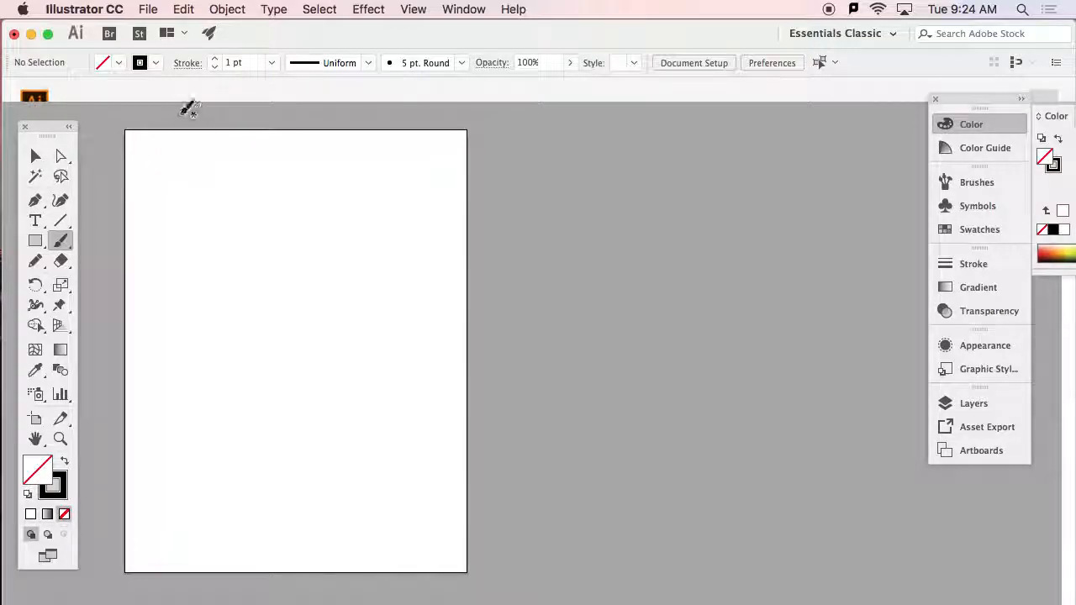
left_click(155, 63)
left_click(70, 91)
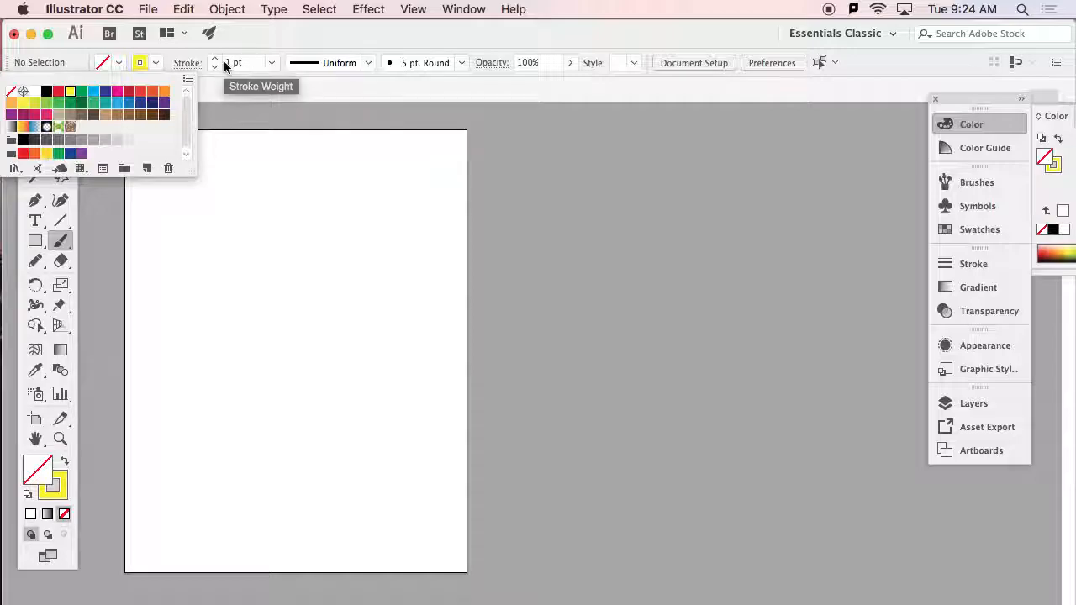
left_click(462, 64)
left_click(463, 64)
left_click(338, 99)
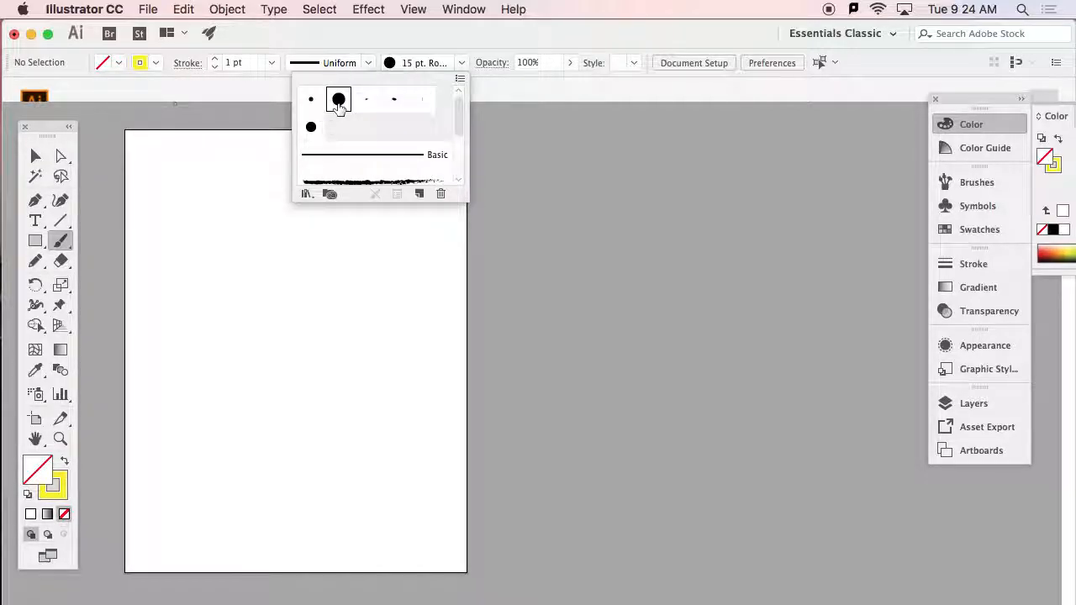
left_click(198, 241)
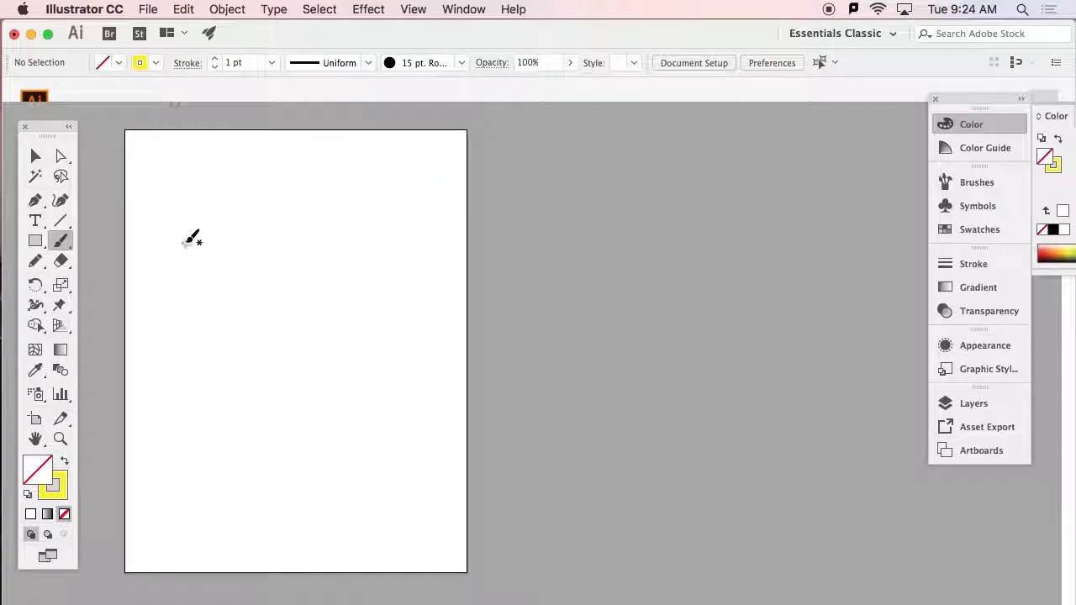
- Paint a yellow wavy line across the upper artboard with the Paintbrush and a matching one beneath it with the Blob Brush
mouse_move(180, 234)
left_mouse_down()
mouse_move(198, 254)
mouse_move(265, 232)
mouse_move(326, 256)
mouse_move(351, 236)
mouse_move(397, 243)
left_mouse_up()
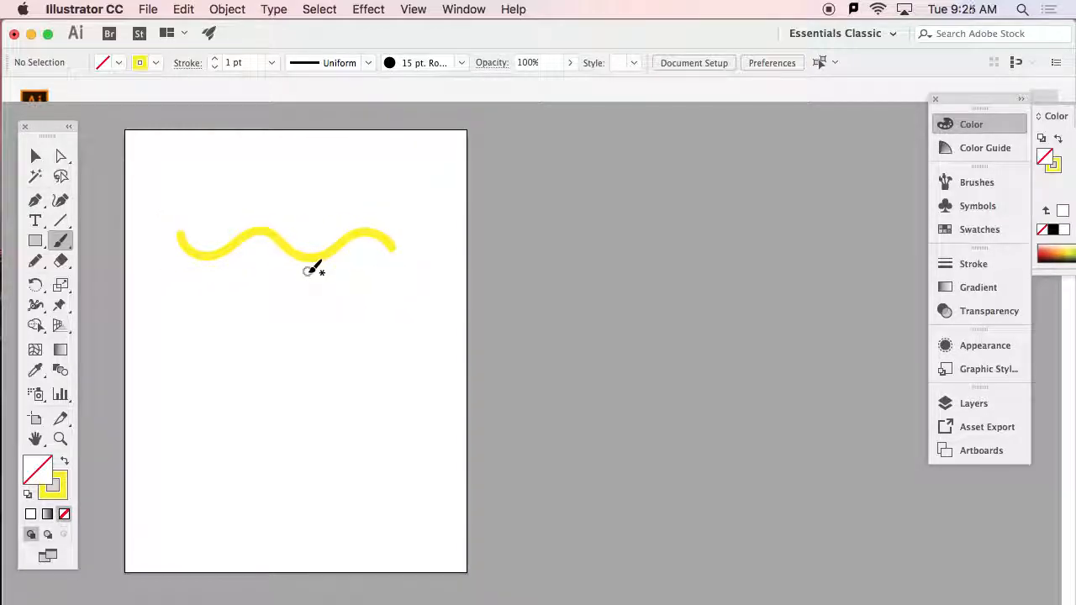
left_click_drag(60, 240, 109, 263)
mouse_move(173, 288)
left_mouse_down()
mouse_move(196, 311)
mouse_move(262, 287)
mouse_move(308, 314)
mouse_move(356, 289)
mouse_move(385, 298)
left_mouse_up()
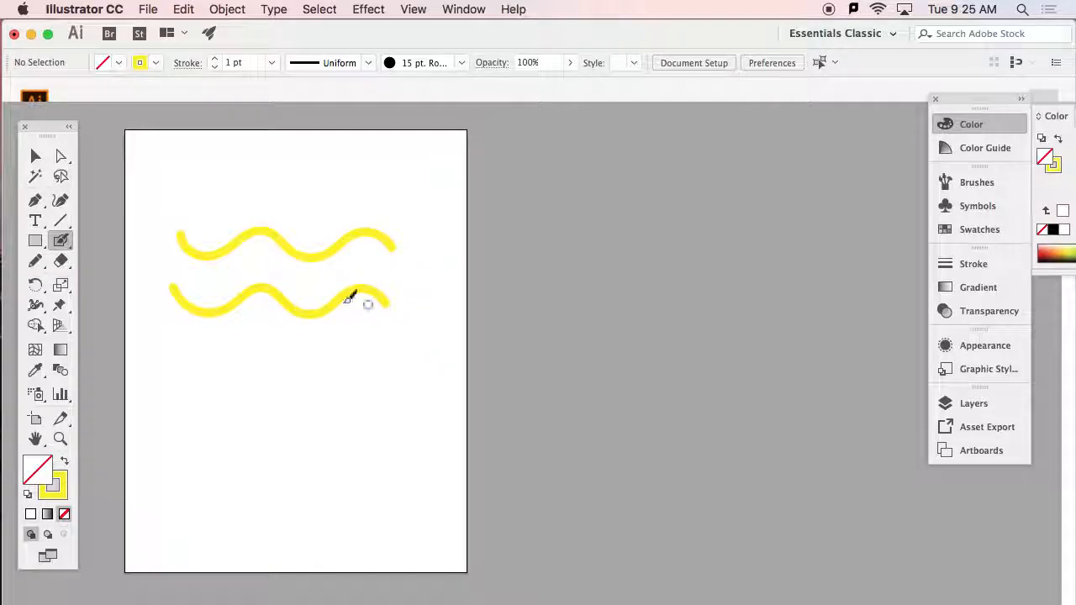
- Select each wavy line in turn and compare the anchor points of the Paintbrush path with those of the Blob Brush shape
left_click(36, 156)
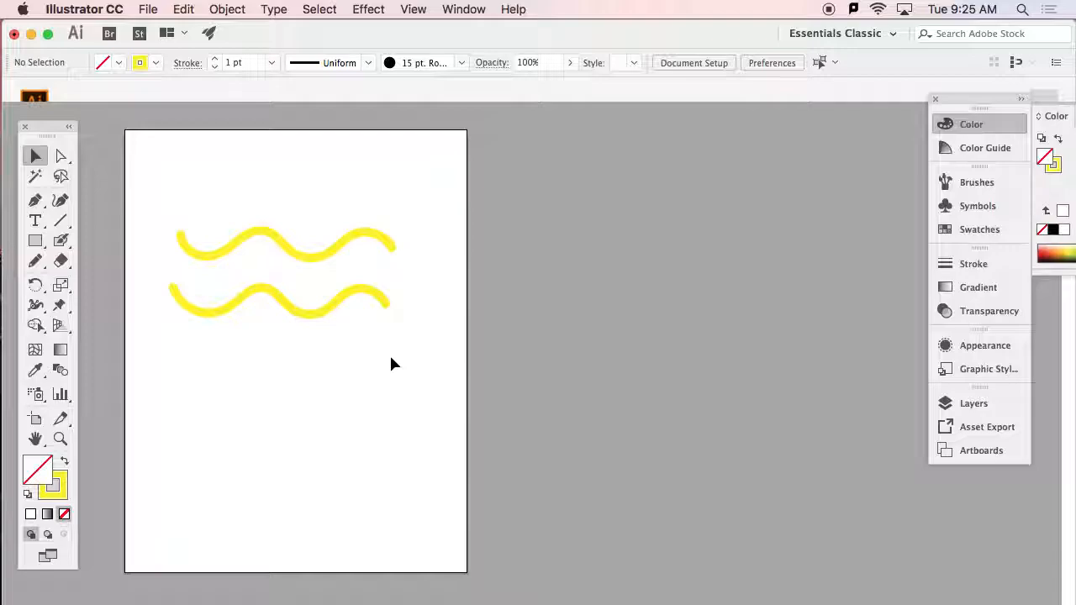
left_click(296, 252)
key("super+space")
left_click_drag(142, 191, 276, 281)
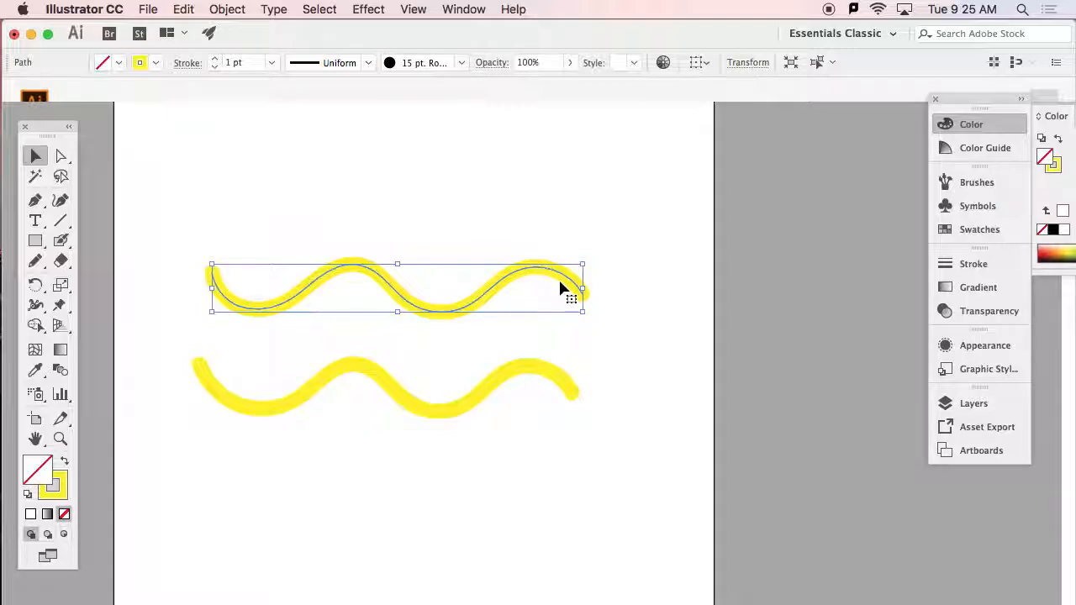
key("a")
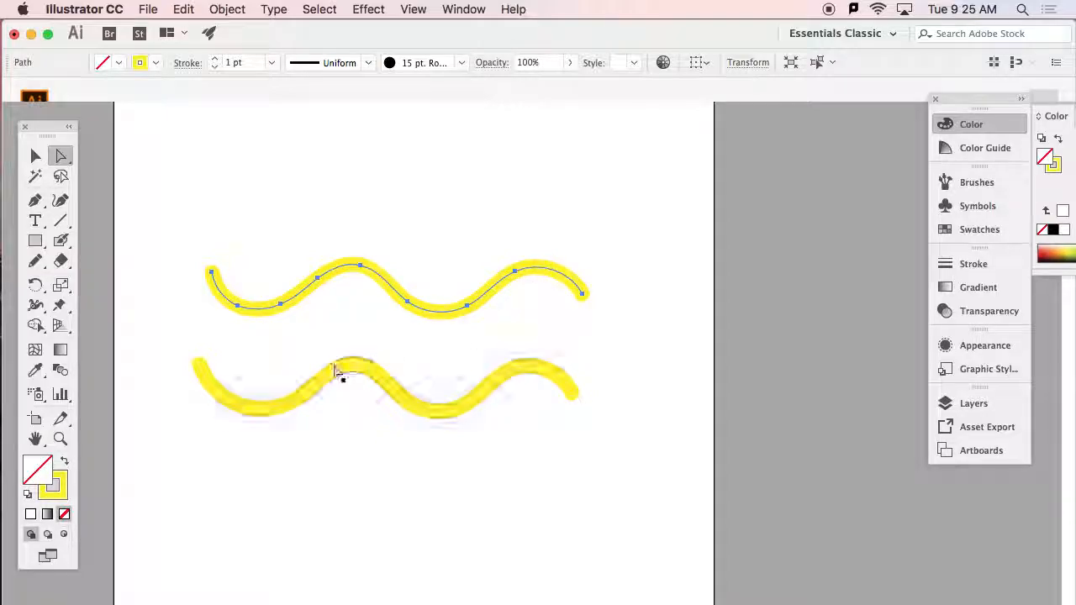
left_click(211, 389)
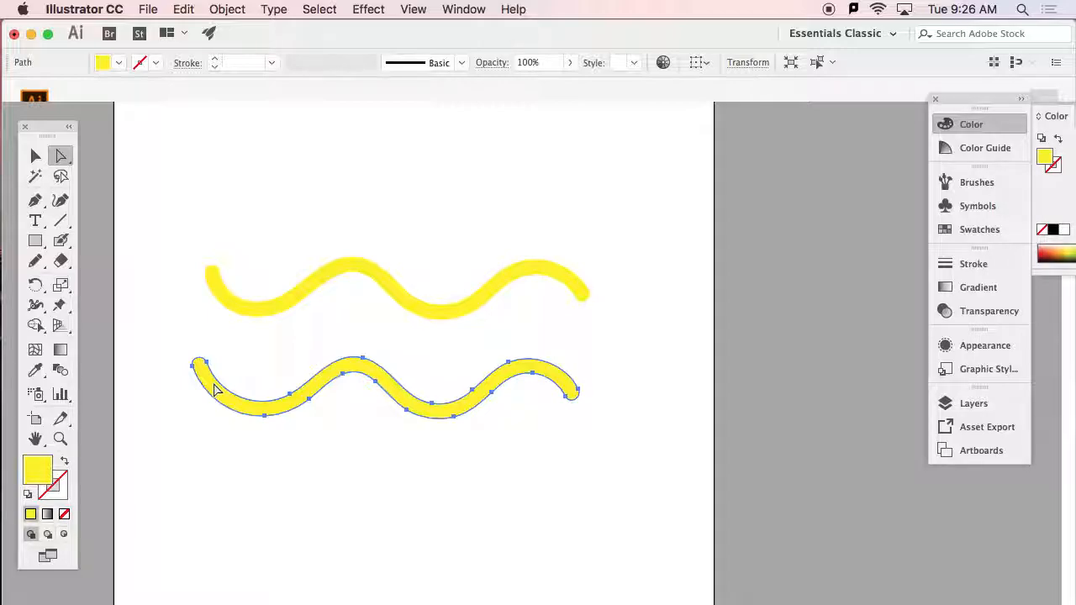
left_click(251, 311)
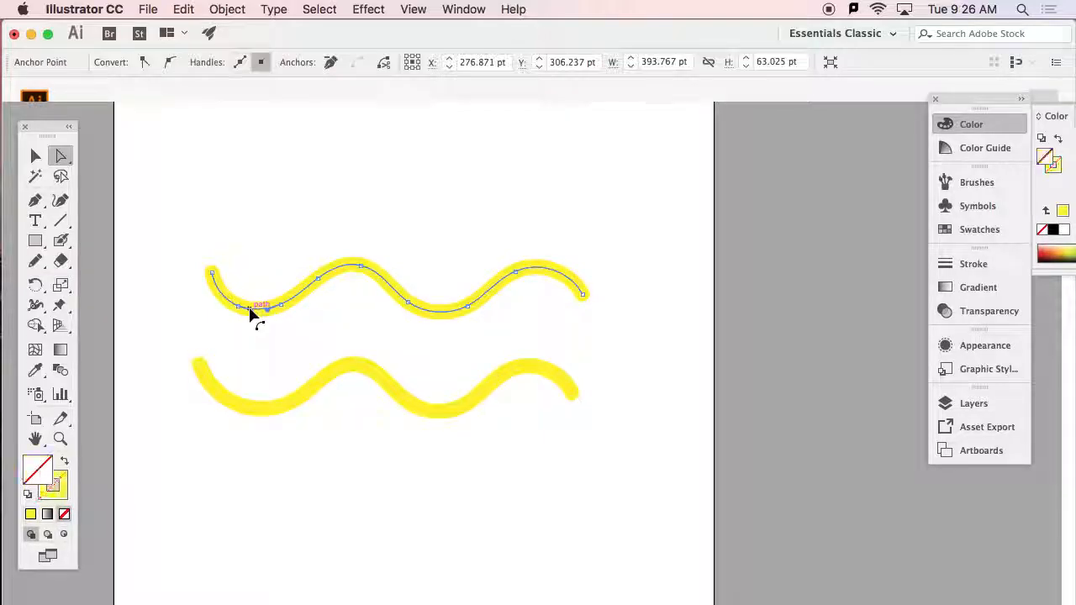
left_click(240, 412)
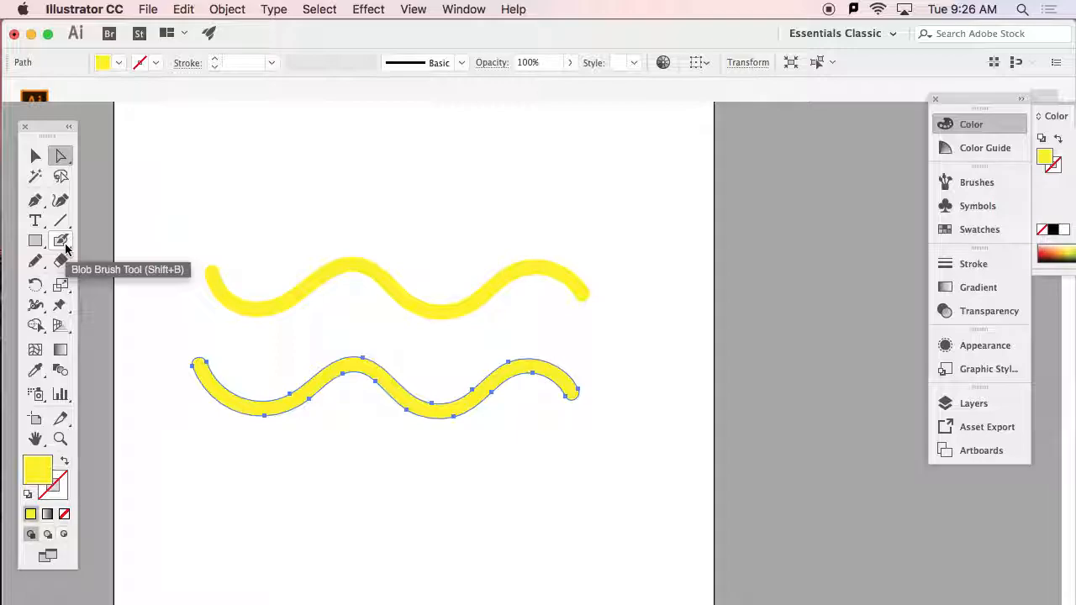
left_click(35, 155)
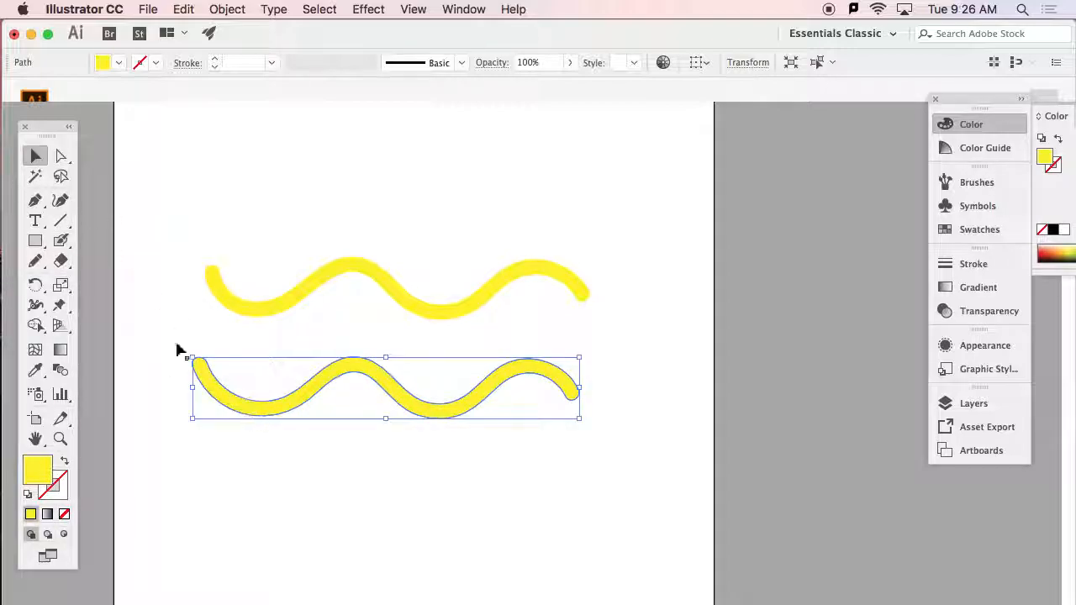
- Enlarge the Blob Brush and fill in the first trough of the lower wavy shape with yellow
left_click(60, 241)
left_click_drag(60, 241, 80, 259)
key("bracketright")
key("bracketright")
key("bracketright")
mouse_move(242, 400)
left_mouse_down()
mouse_move(229, 385)
mouse_move(263, 395)
mouse_move(316, 383)
mouse_move(266, 384)
mouse_move(329, 372)
mouse_move(216, 375)
mouse_move(333, 365)
mouse_move(205, 368)
mouse_move(346, 359)
left_mouse_up()
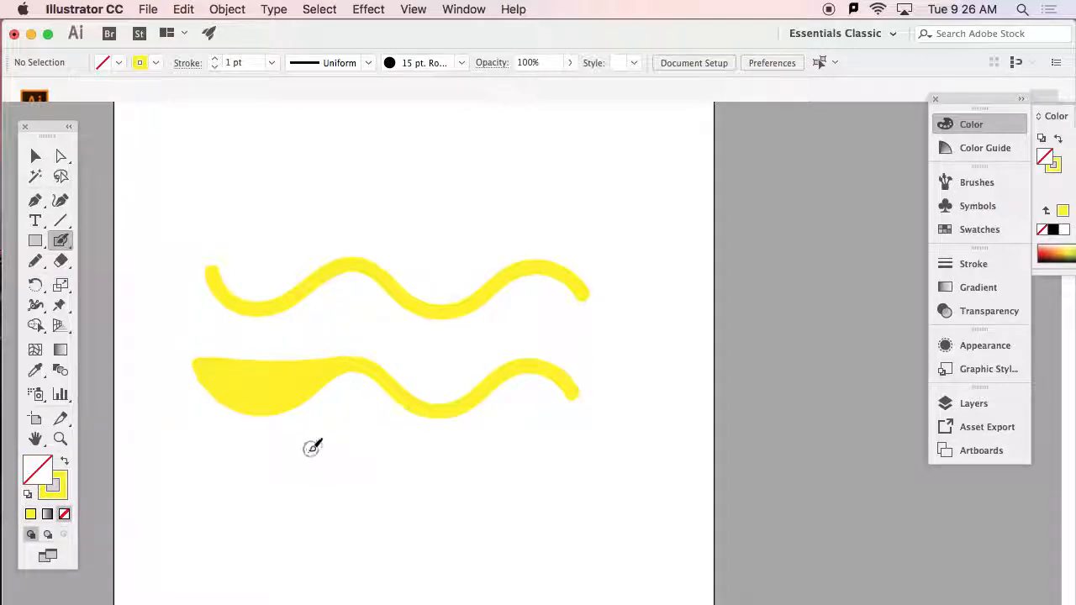
- Select the merged lower shape and move it as one piece, ending slightly closer to the upper wavy line
left_click(37, 155)
left_click(241, 367)
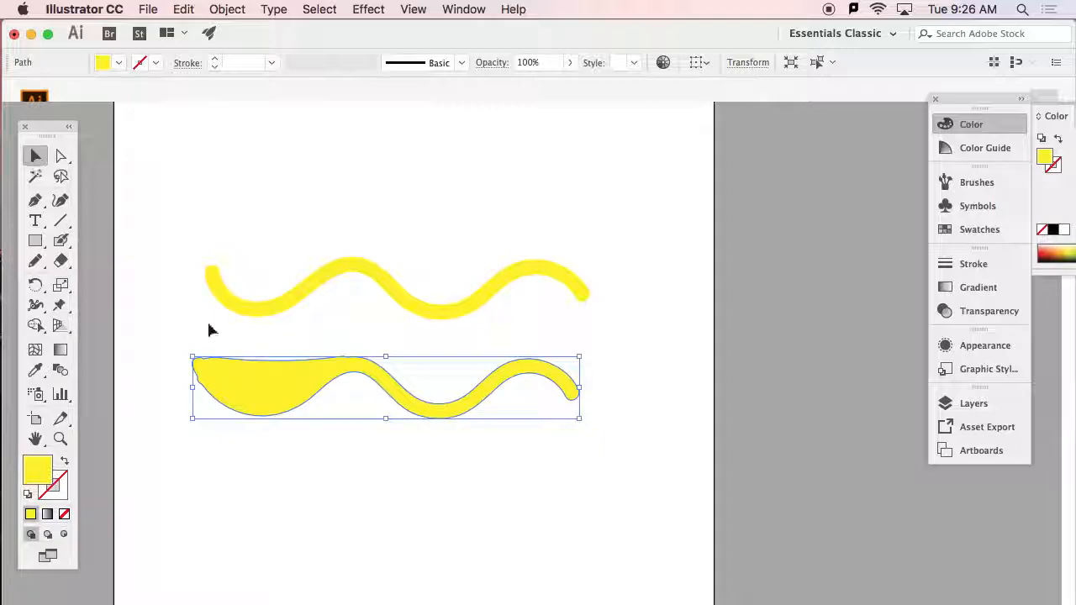
left_click_drag(271, 384, 261, 401)
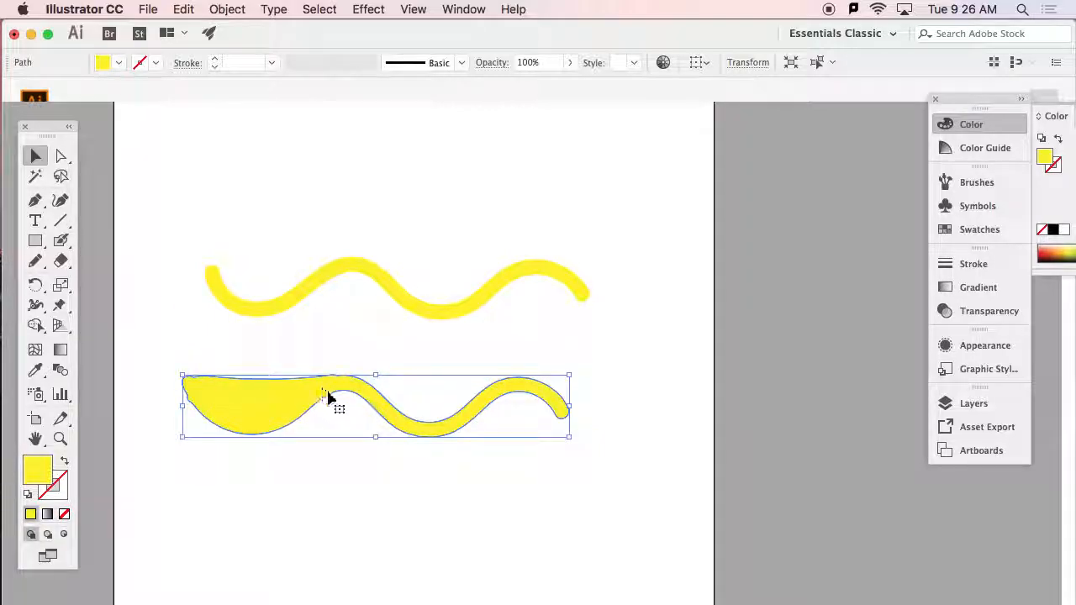
left_click_drag(300, 412, 312, 381)
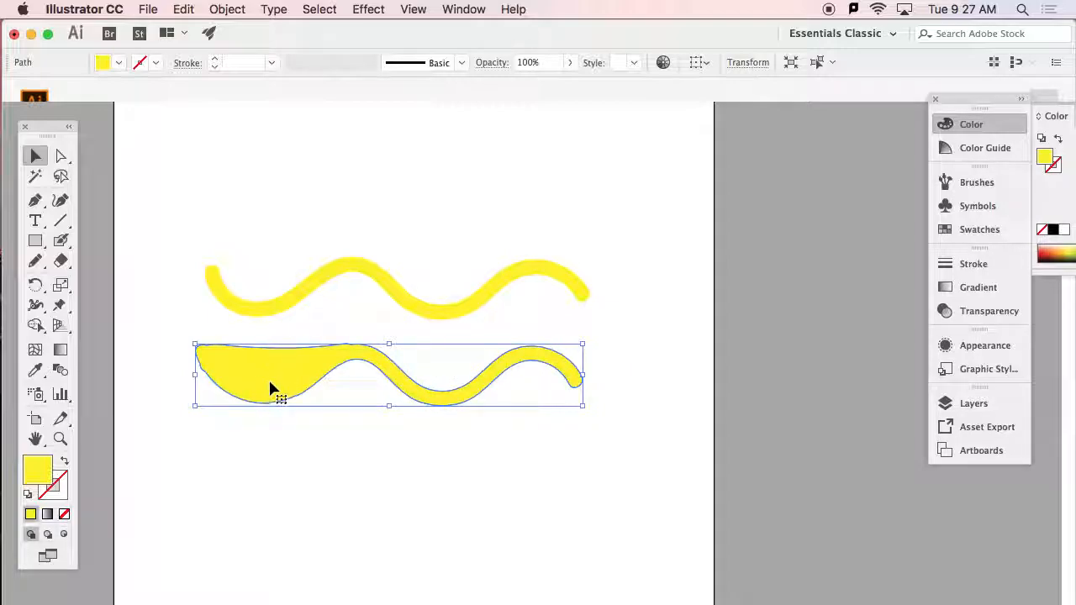
- Fill the area under the lower shape's first crest with the Blob Brush, extending it to the second trough, and select the shape
left_click(67, 242)
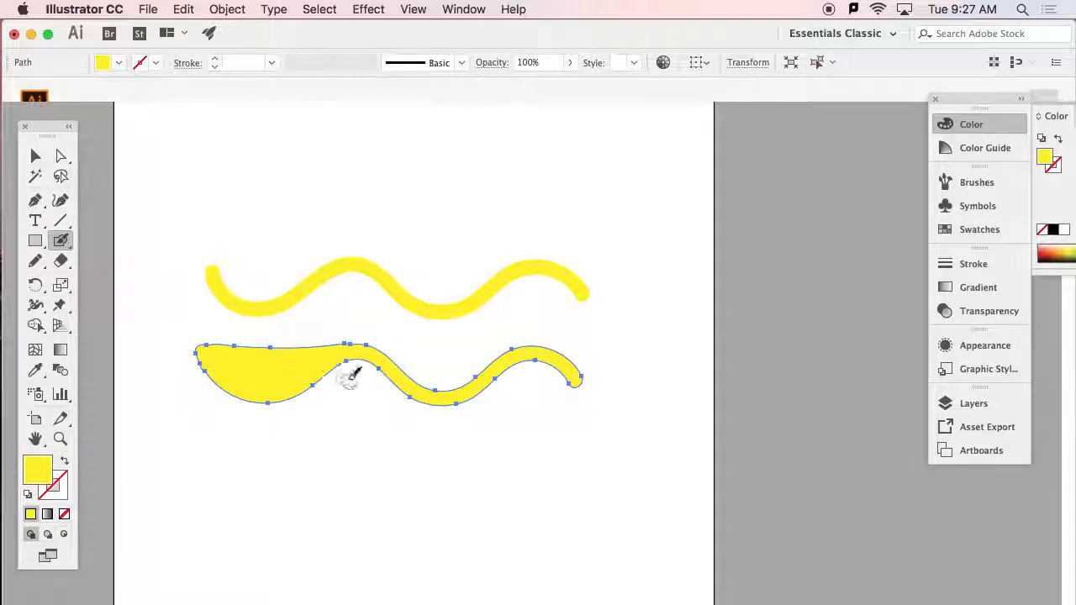
mouse_move(384, 368)
left_mouse_down()
mouse_move(325, 367)
mouse_move(388, 377)
mouse_move(319, 380)
mouse_move(400, 389)
mouse_move(307, 386)
mouse_move(416, 396)
mouse_move(279, 393)
mouse_move(435, 404)
mouse_move(269, 405)
left_mouse_up()
left_click(35, 155)
left_click(279, 346)
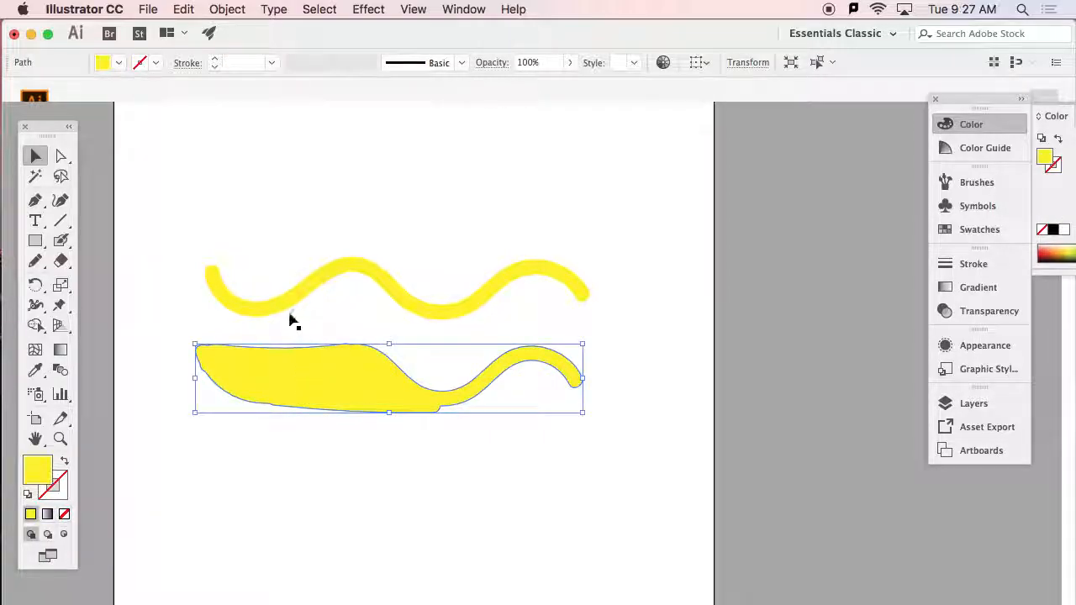
- Fill in the first trough of the upper wavy line with a back-and-forth yellow Paintbrush stroke
left_click(371, 273)
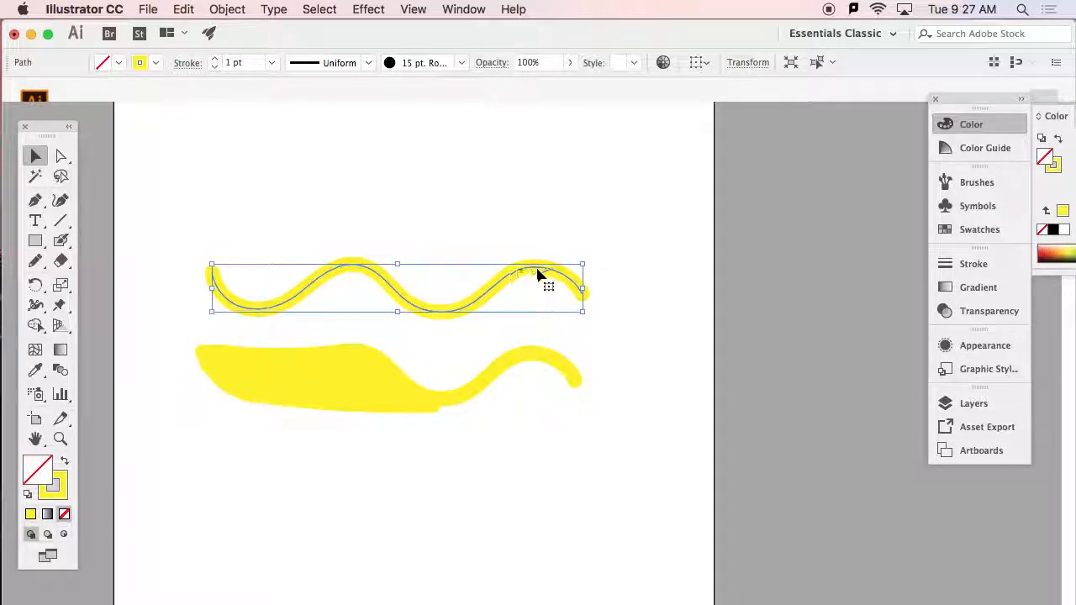
left_click(59, 240)
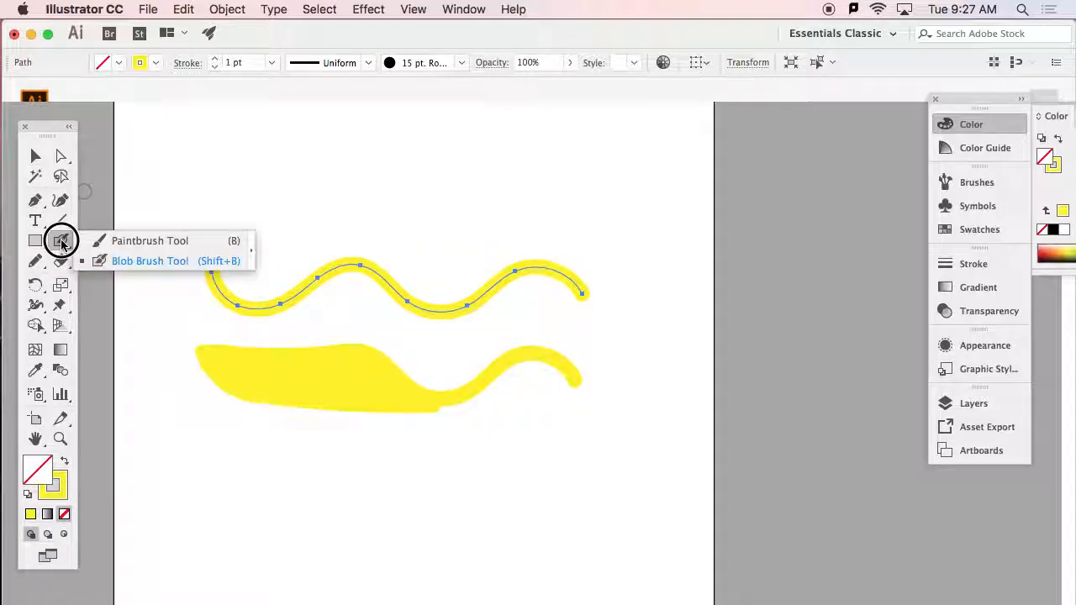
mouse_move(238, 293)
left_mouse_down()
mouse_move(291, 294)
mouse_move(224, 290)
mouse_move(302, 284)
mouse_move(223, 281)
mouse_move(324, 276)
mouse_move(214, 276)
mouse_move(337, 268)
mouse_move(211, 264)
left_mouse_up()
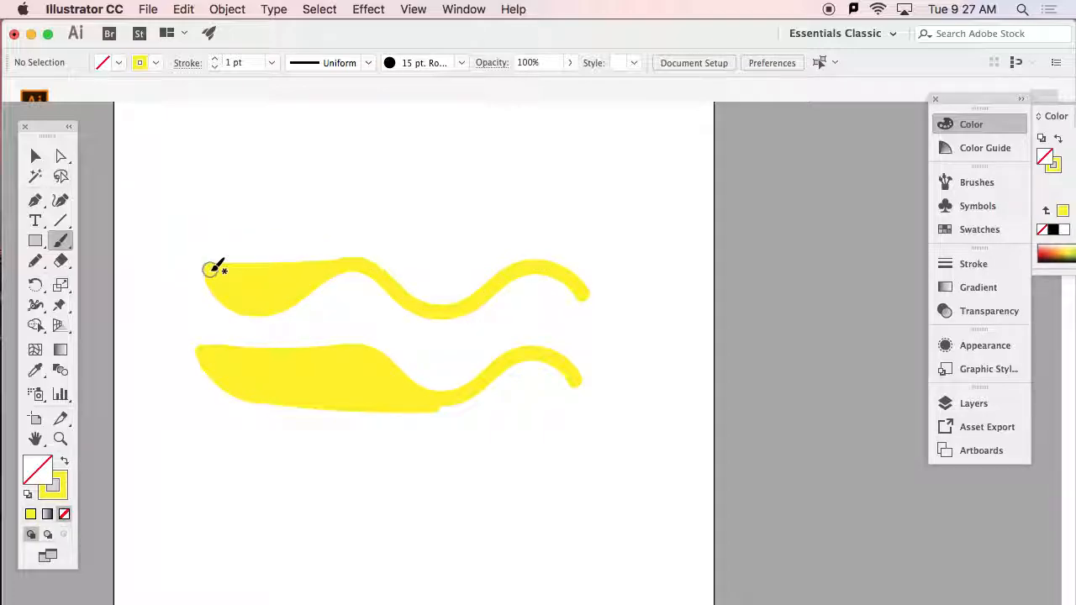
- Select the upper fill scribble and the wavy line in turn to check whether they are separate paths, and deselect
left_click(34, 156)
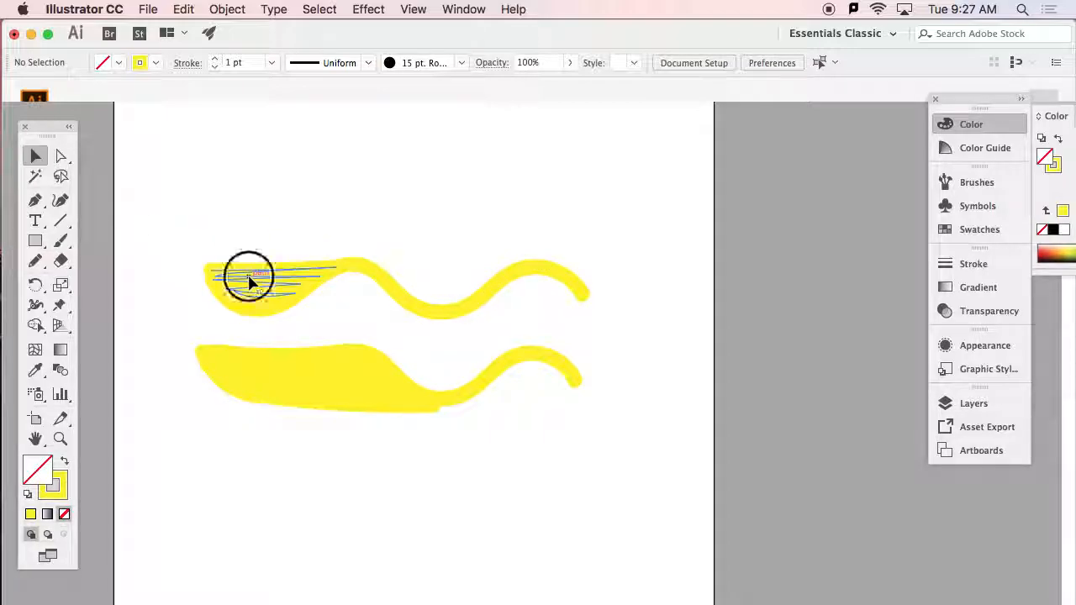
left_click(250, 278)
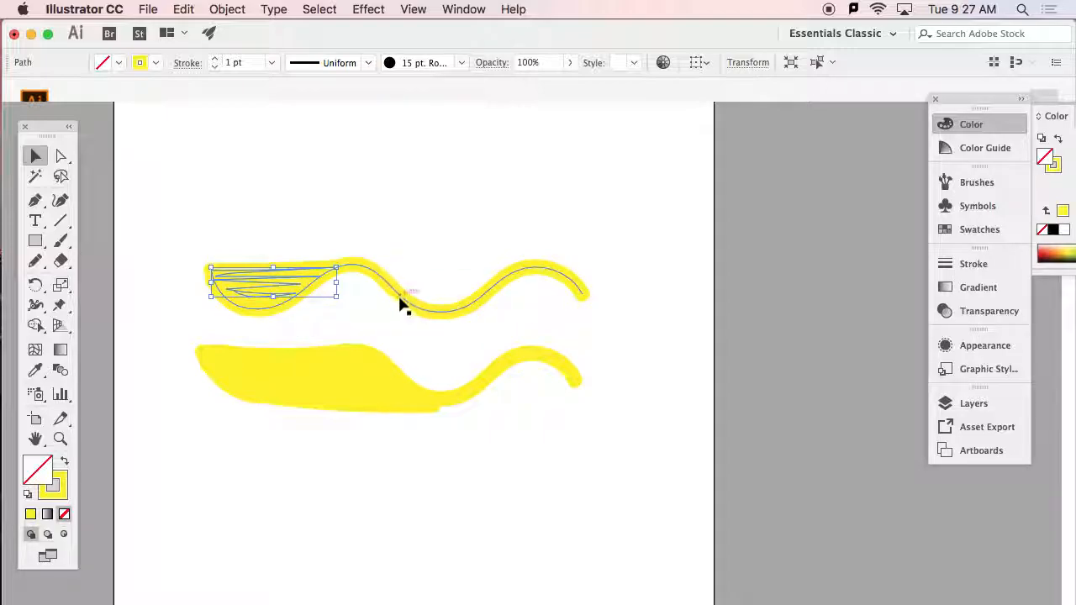
left_click(396, 284)
left_click(256, 291)
left_click(377, 285)
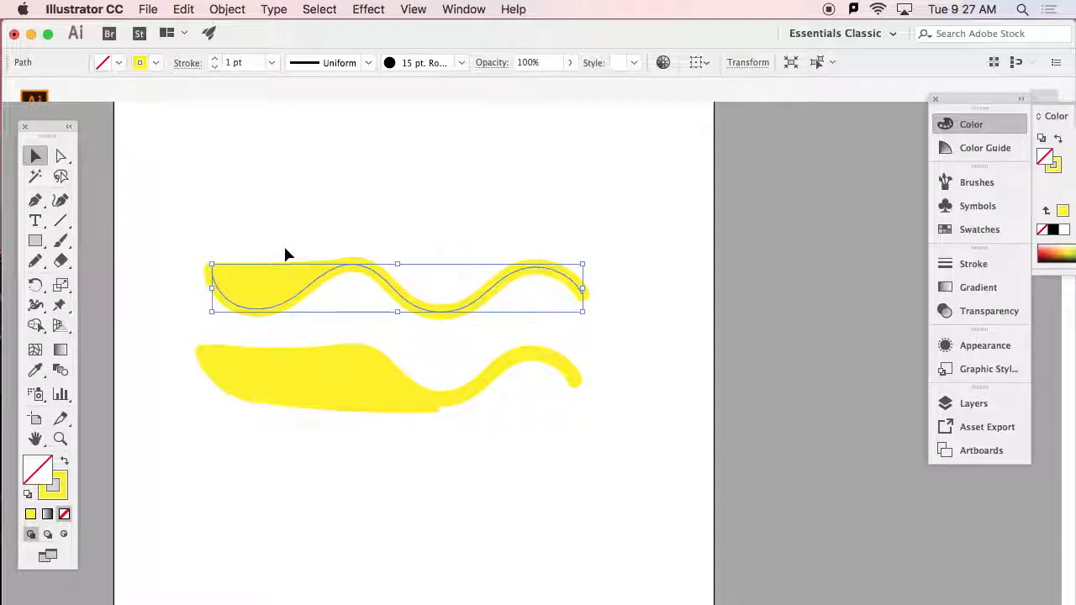
left_click(284, 249)
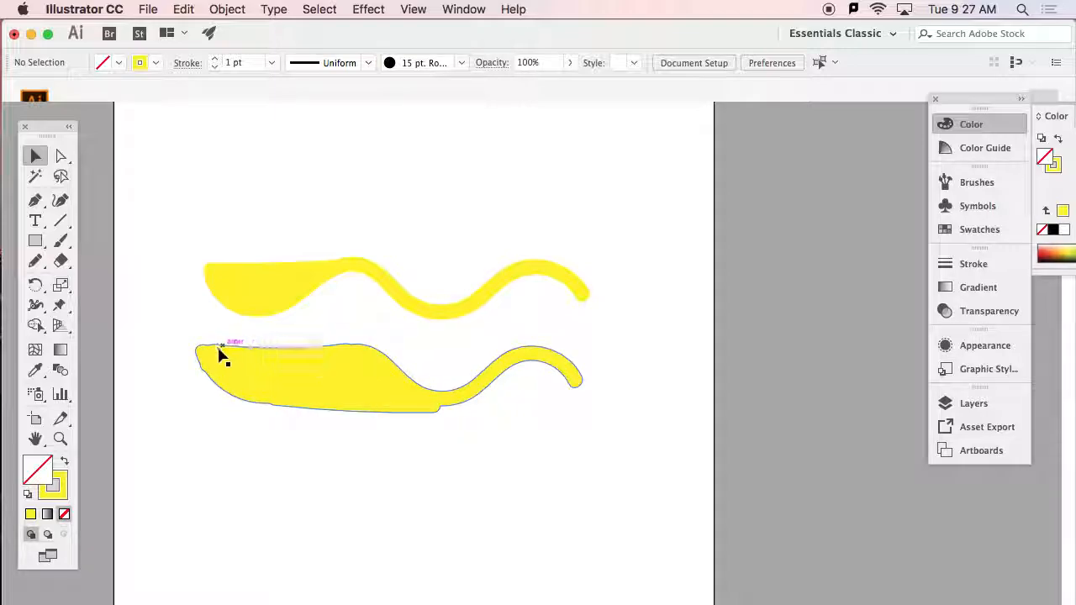
left_click_drag(61, 244, 102, 258)
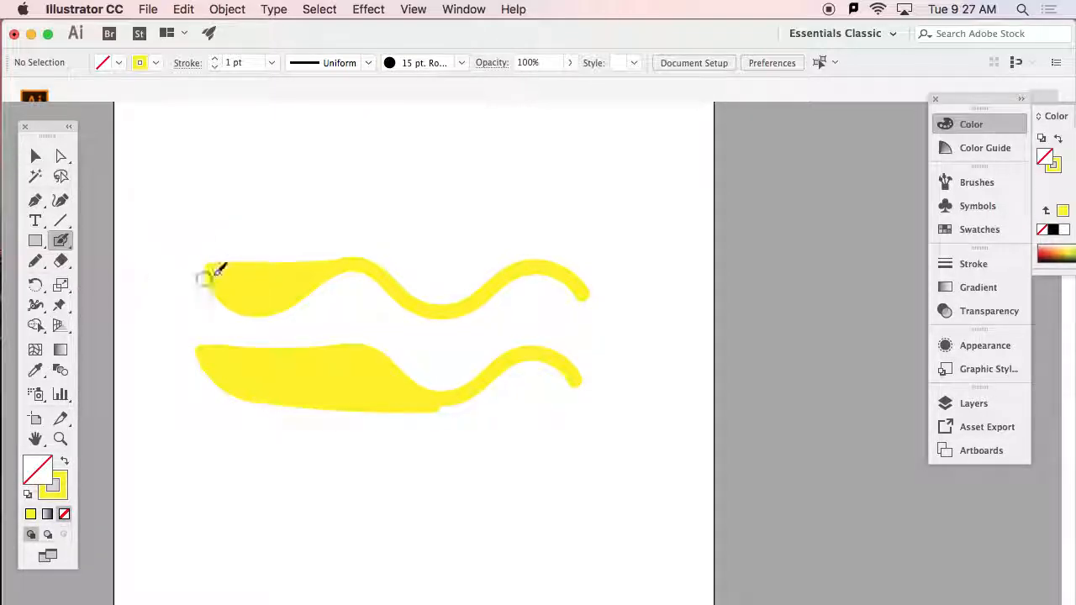
mouse_move(218, 282)
left_mouse_down()
mouse_move(252, 297)
mouse_move(352, 268)
mouse_move(476, 312)
left_mouse_up()
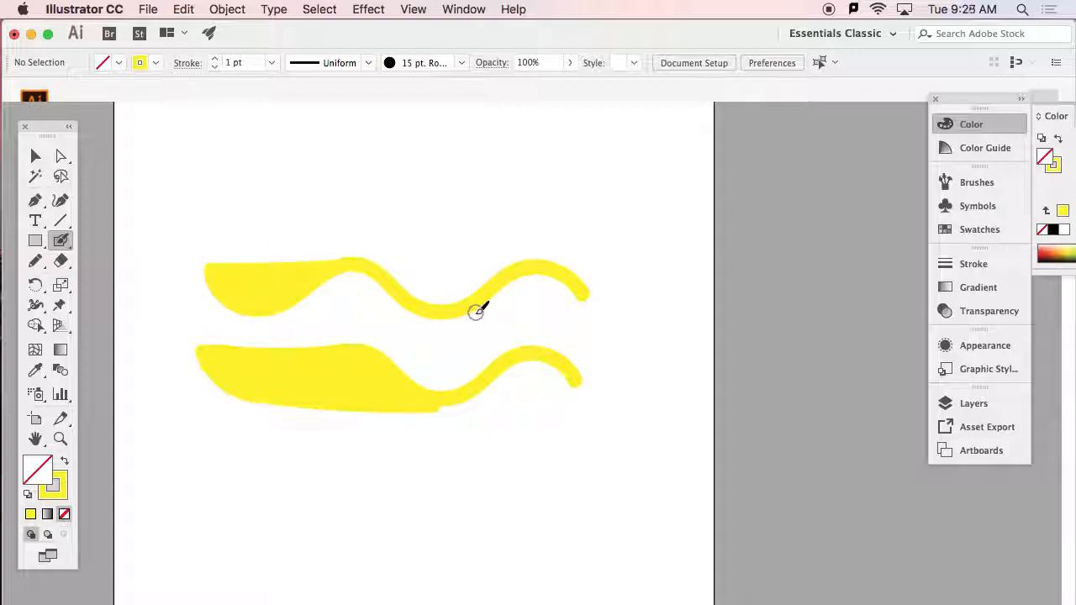
left_click_drag(60, 242, 124, 237)
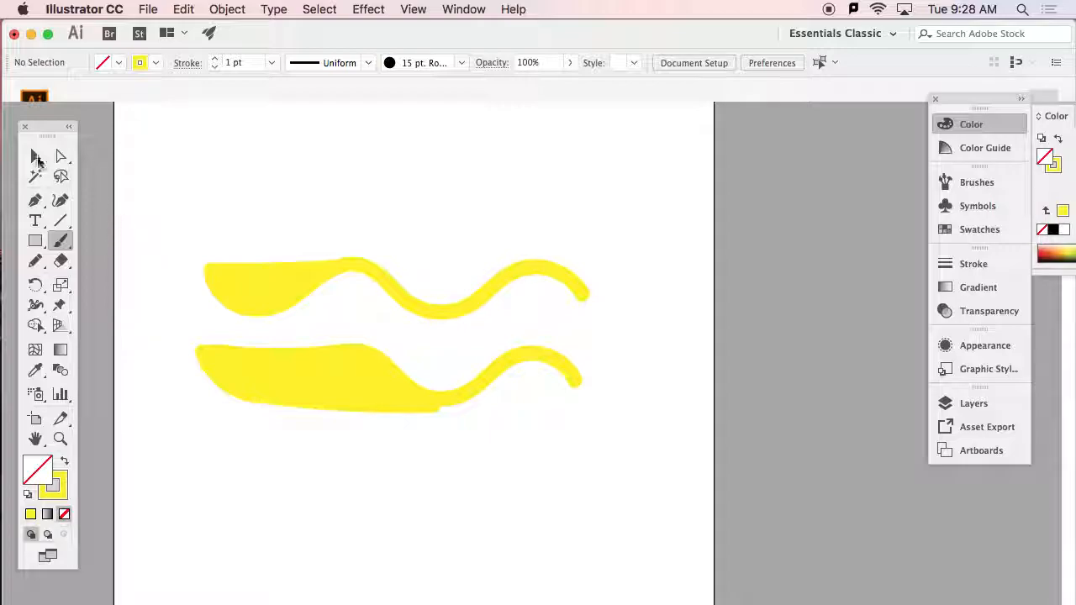